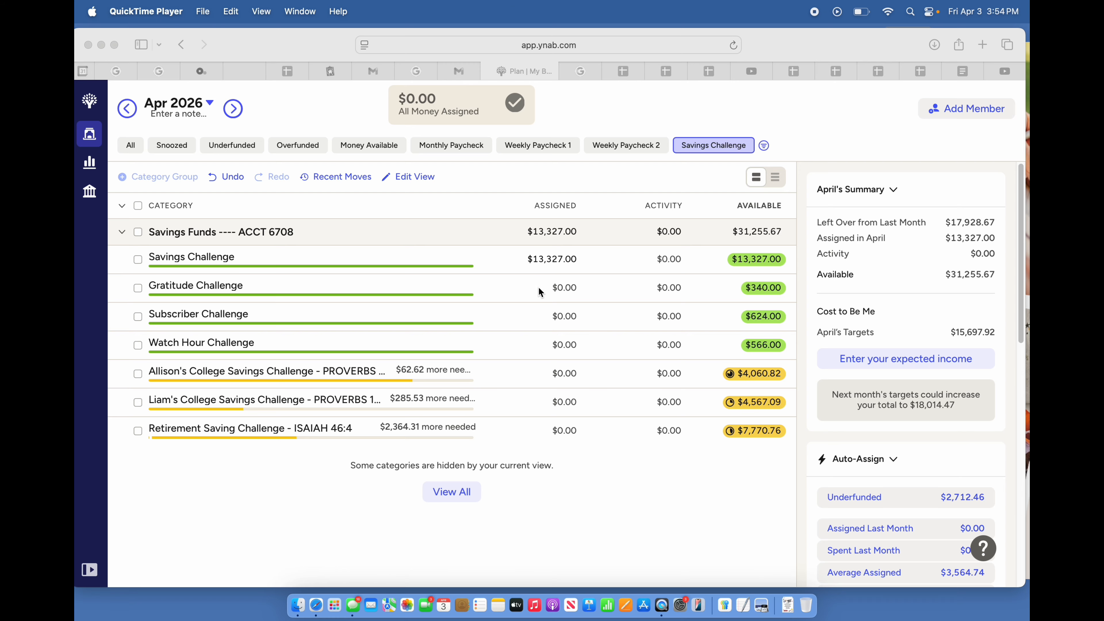
- Subtract $169 from the April amount assigned to the Savings Challenge category
{"action": "left_click", "coordinate": [543, 260]}
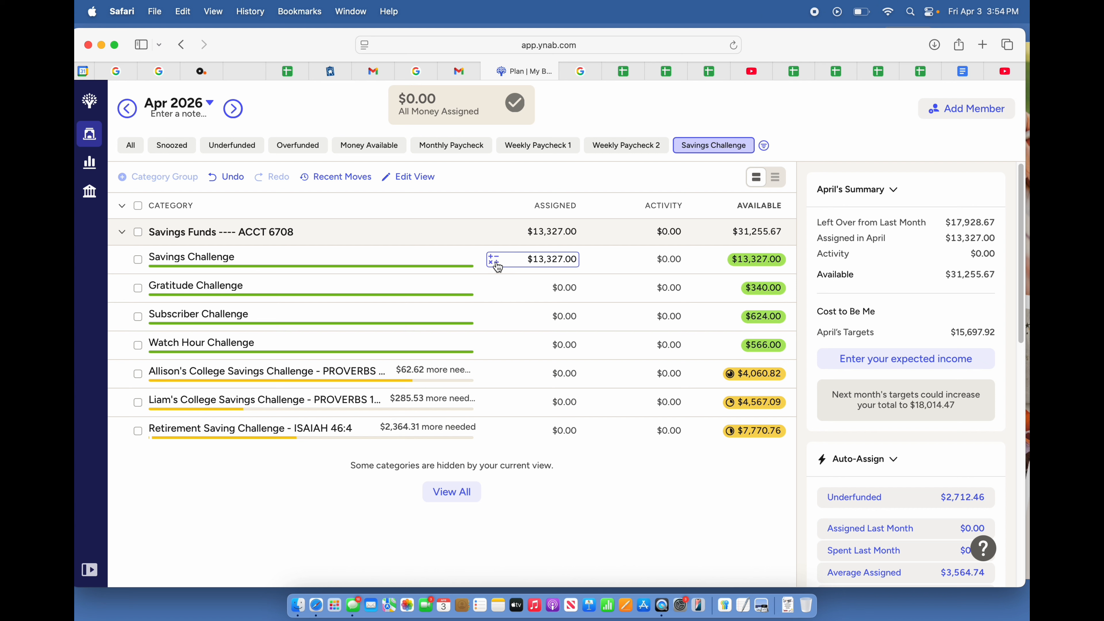
{"action": "left_click", "coordinate": [498, 267]}
{"action": "type", "text": "-1"}
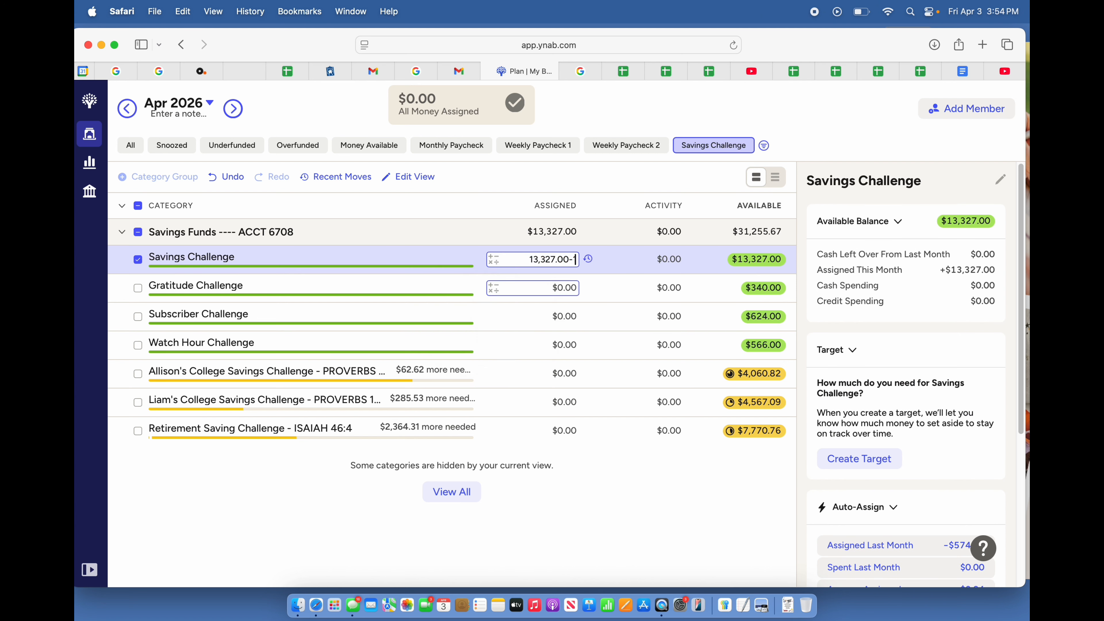
{"action": "type", "text": "69"}
{"action": "key", "text": "Return"}
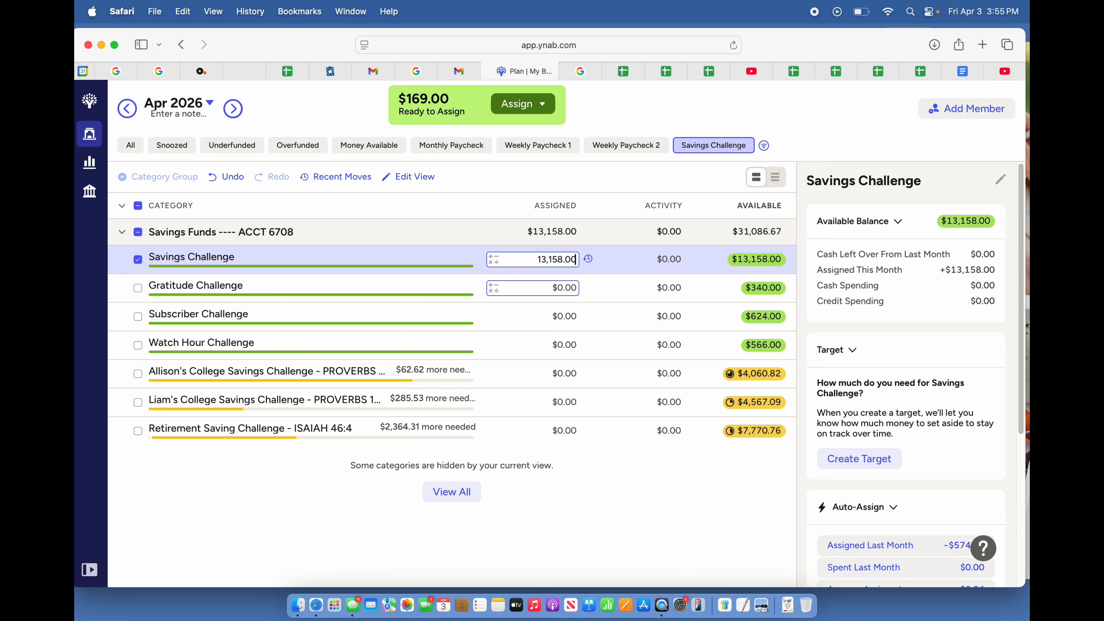
- Assign $20 to the Gratitude Challenge and $15 to the Watch Hour Challenge for April
{"action": "left_click", "coordinate": [540, 295]}
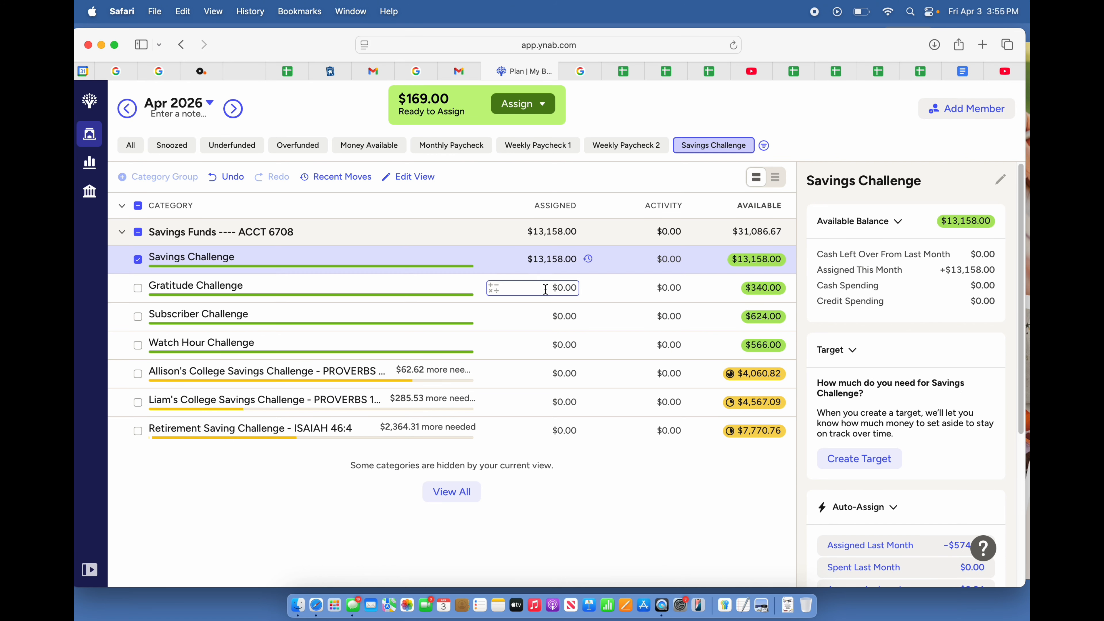
{"action": "type", "text": "20"}
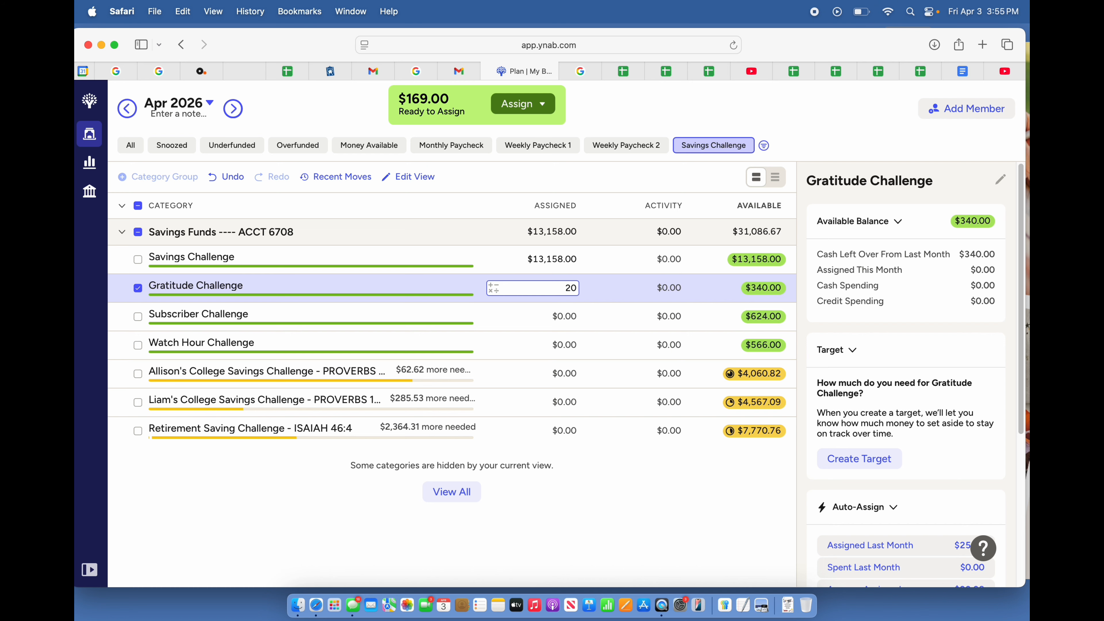
{"action": "key", "text": "Return"}
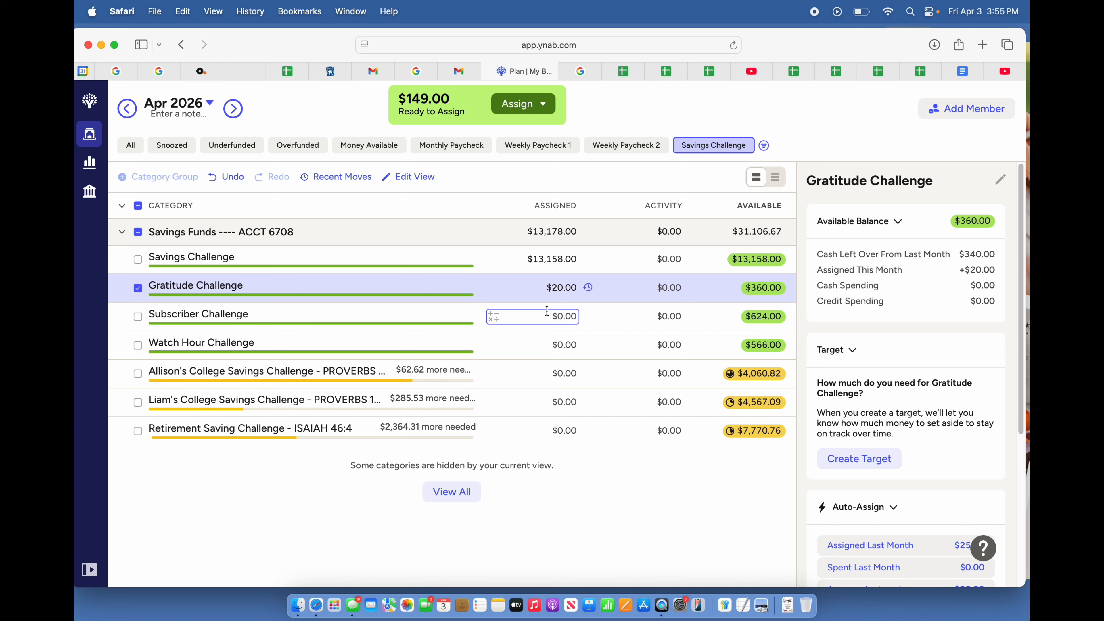
{"action": "left_click", "coordinate": [548, 346]}
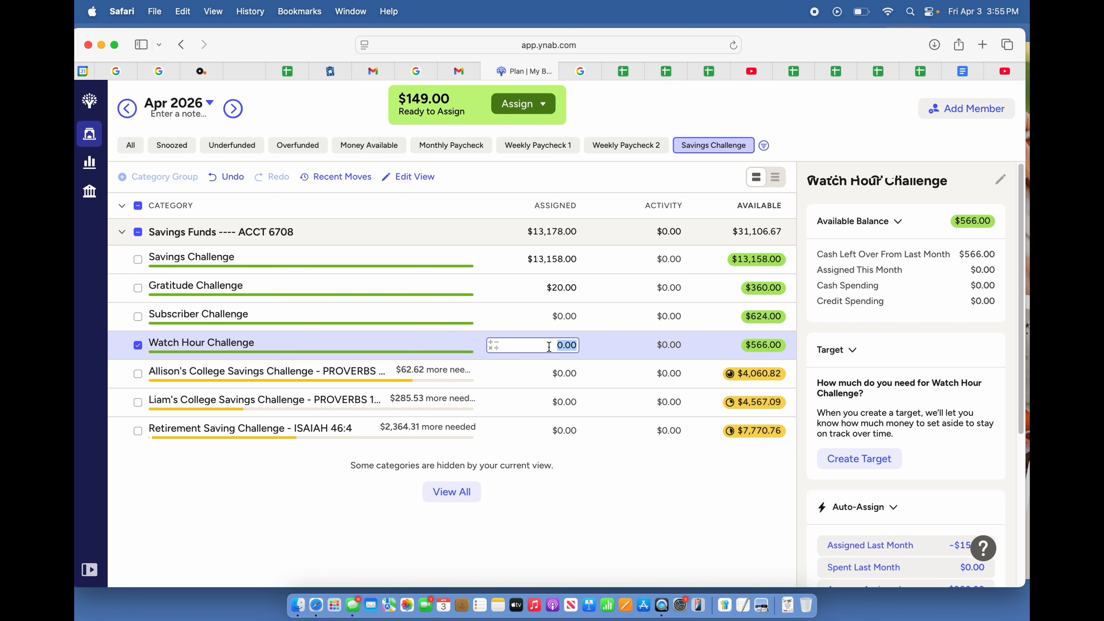
{"action": "type", "text": "15"}
{"action": "key", "text": "Return"}
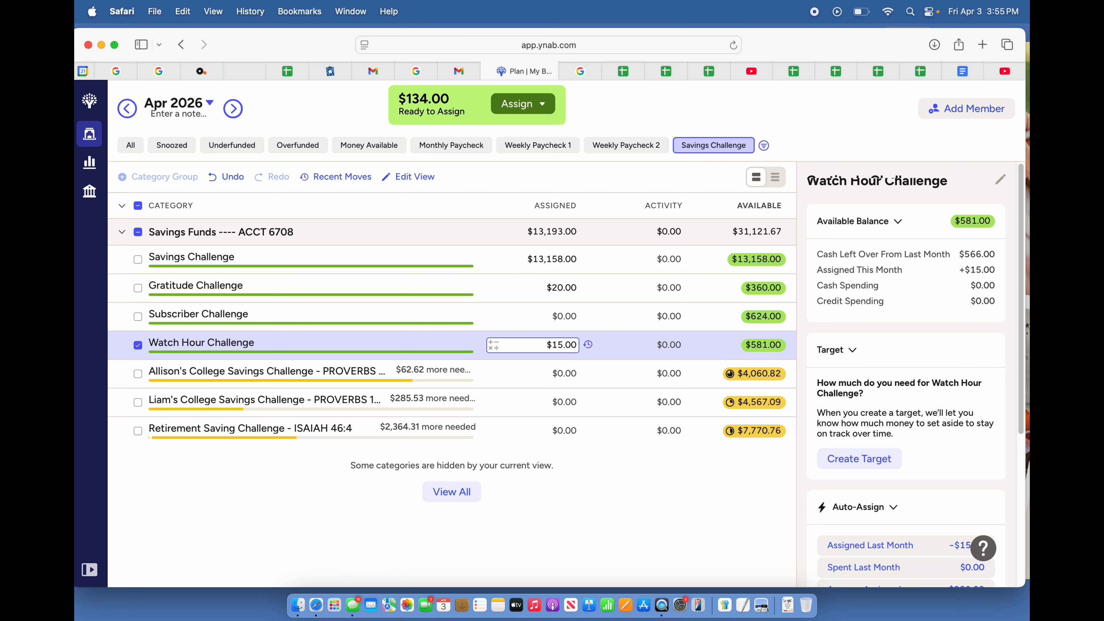
- Assign $34 to the Subscriber Challenge and $9 to the Retirement Saving Challenge for April
{"action": "left_click", "coordinate": [557, 316]}
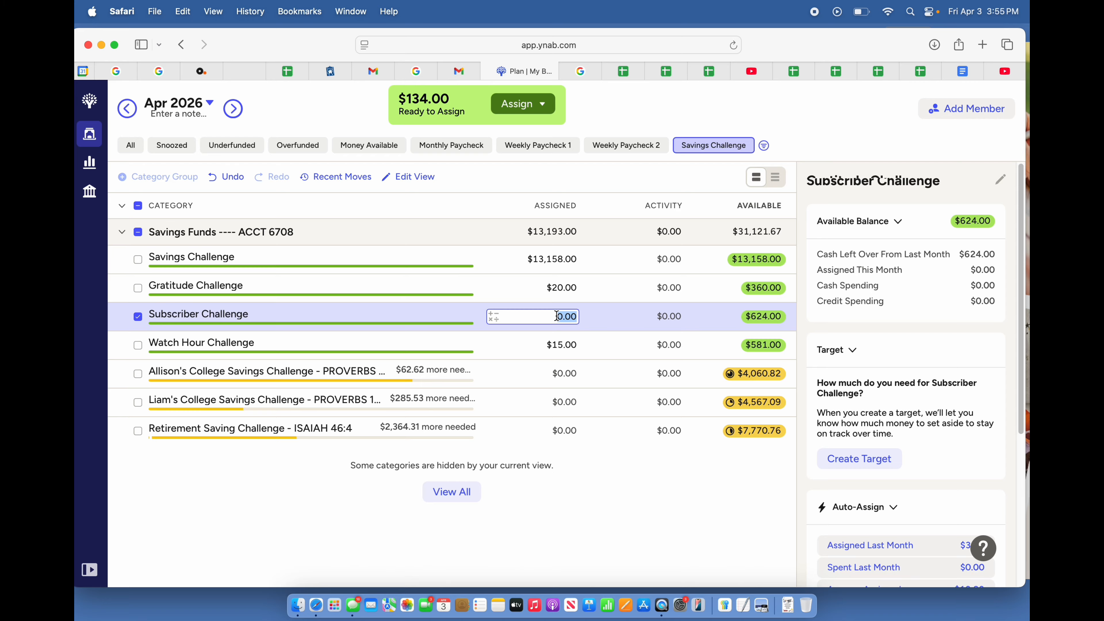
{"action": "type", "text": "34"}
{"action": "key", "text": "Return"}
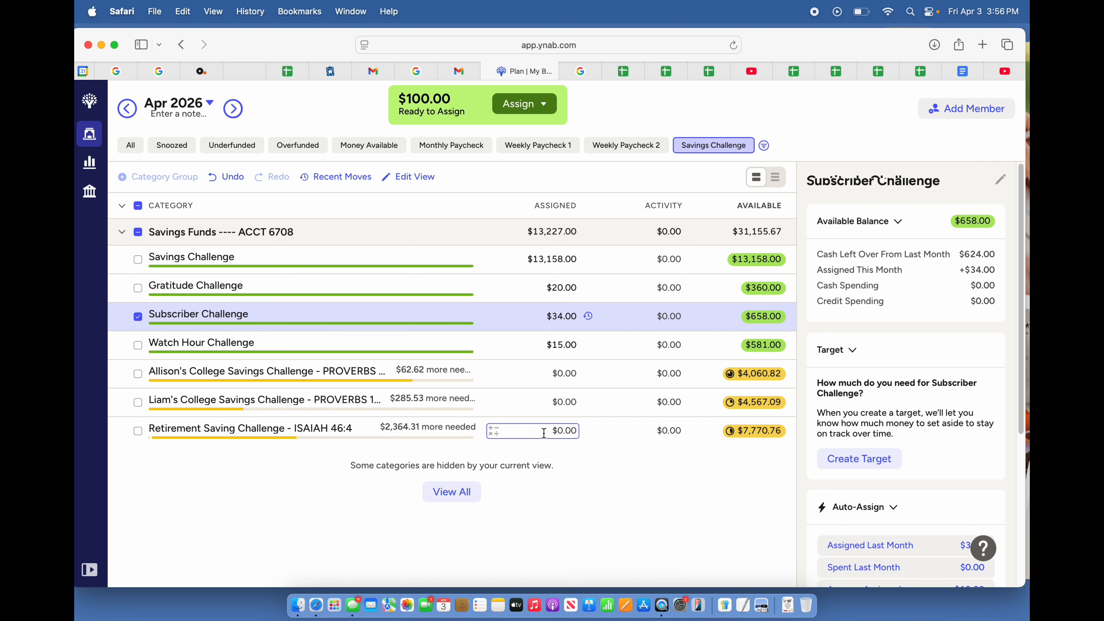
{"action": "left_click", "coordinate": [544, 434]}
{"action": "type", "text": "9"}
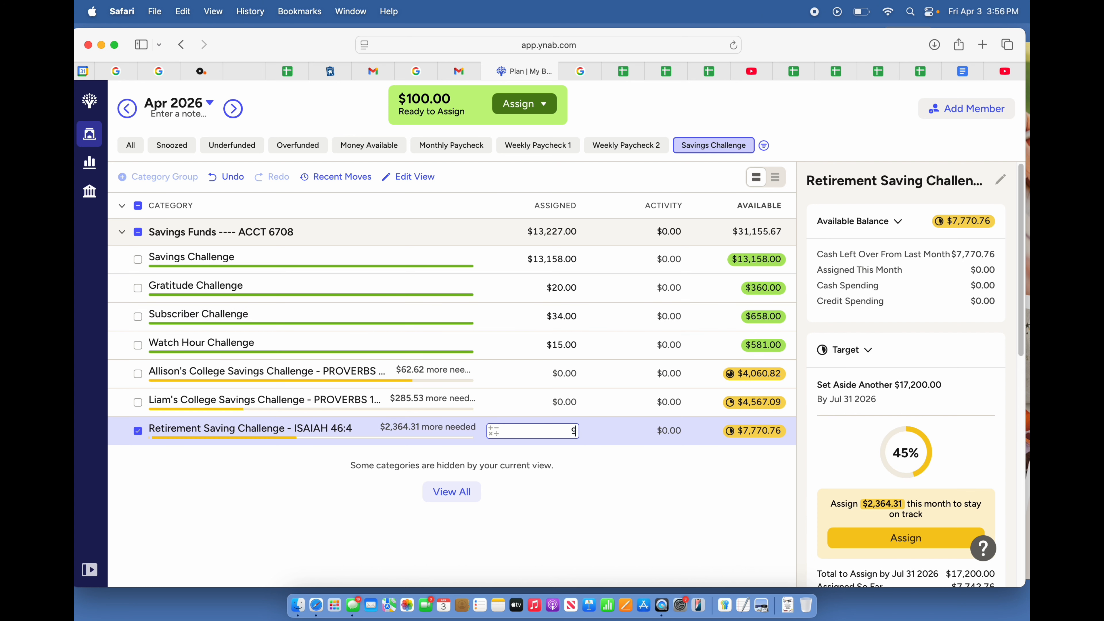
{"action": "key", "text": "Return"}
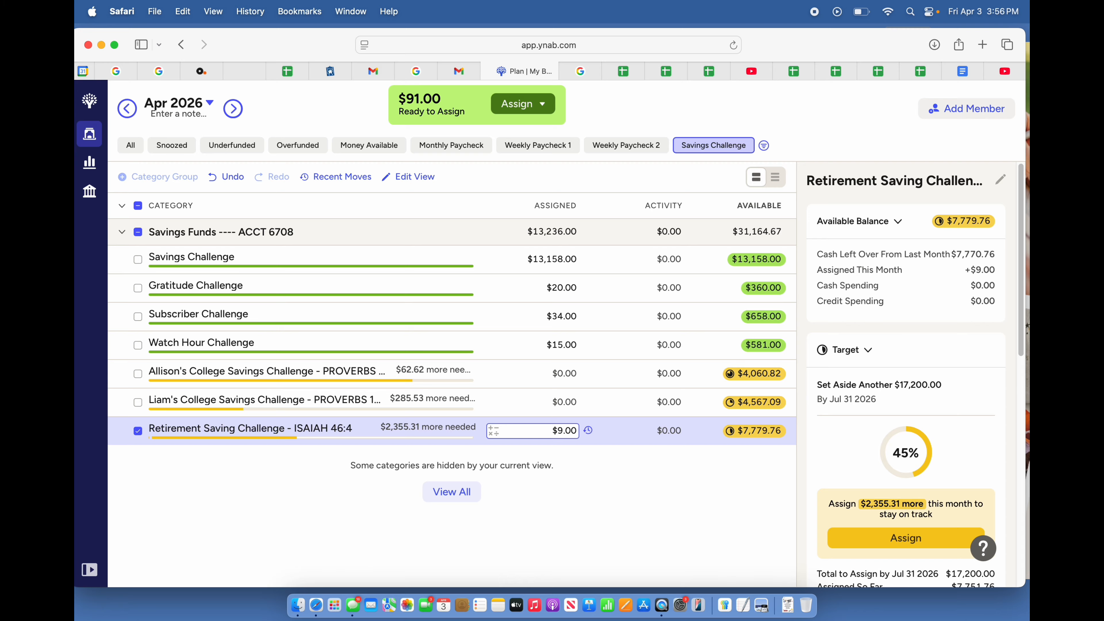
- Assign $4 to the first college savings challenge and $12 to the second one for April
{"action": "left_click", "coordinate": [549, 377]}
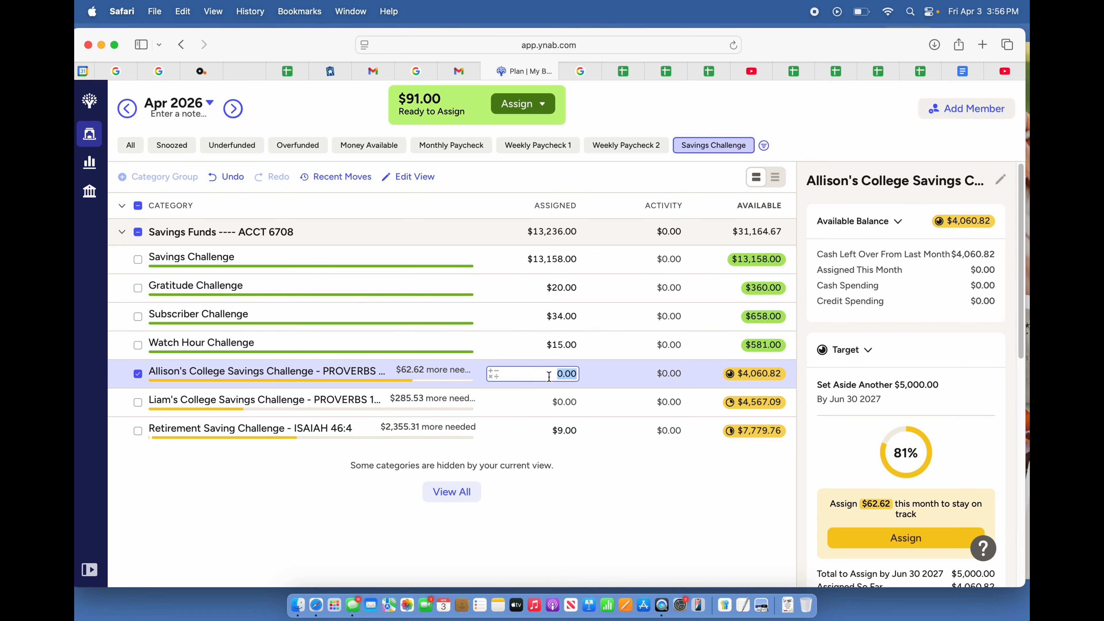
{"action": "type", "text": "4"}
{"action": "key", "text": "Return"}
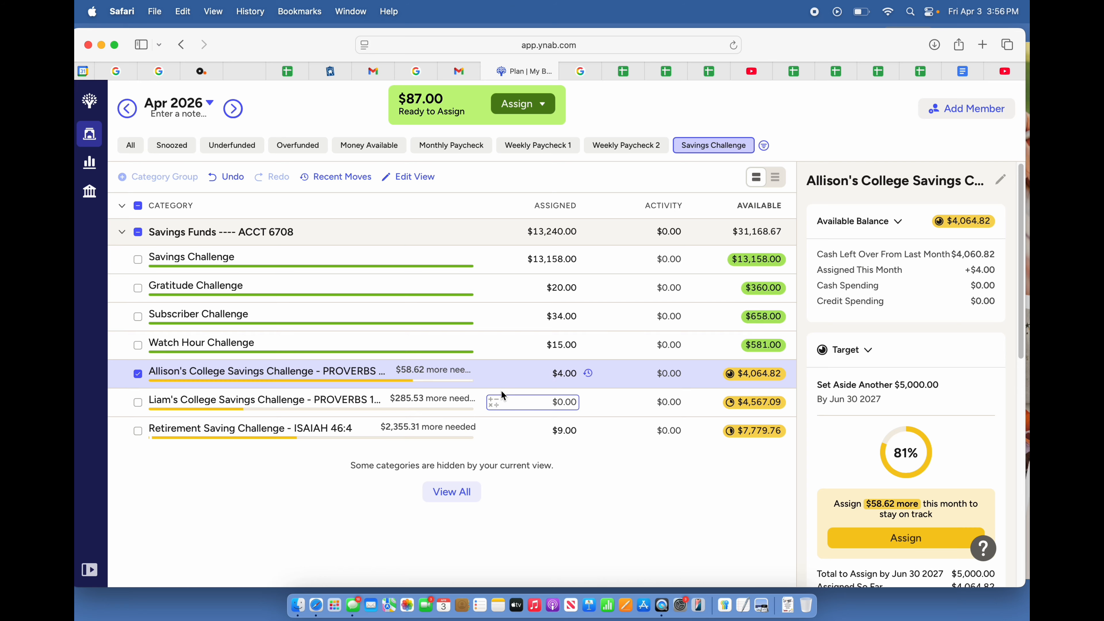
{"action": "left_click", "coordinate": [535, 408]}
{"action": "type", "text": "12"}
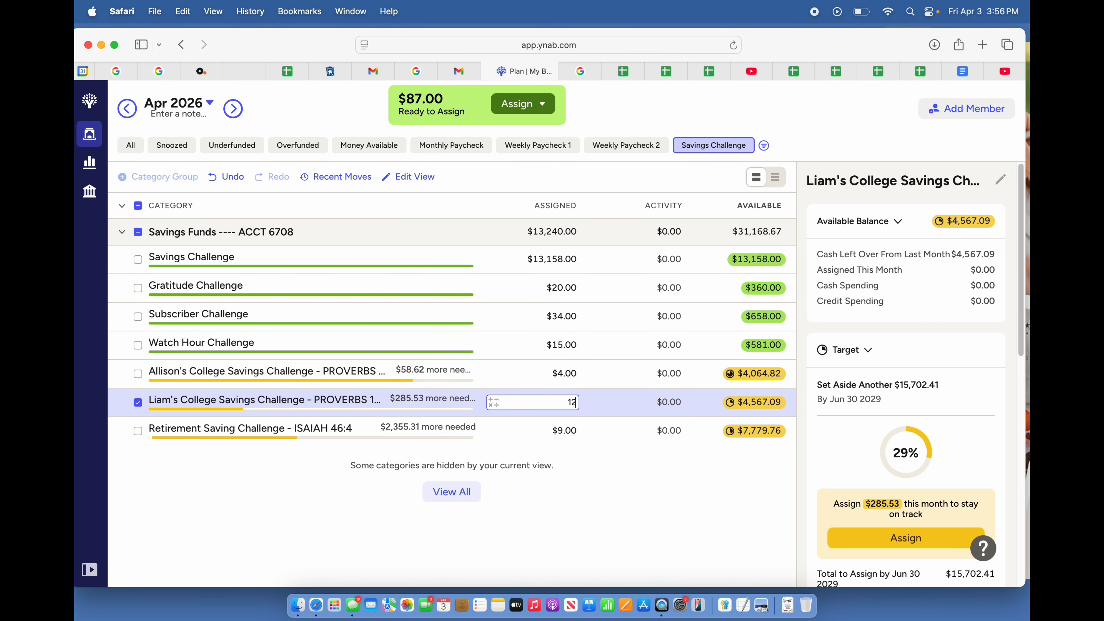
{"action": "key", "text": "Return"}
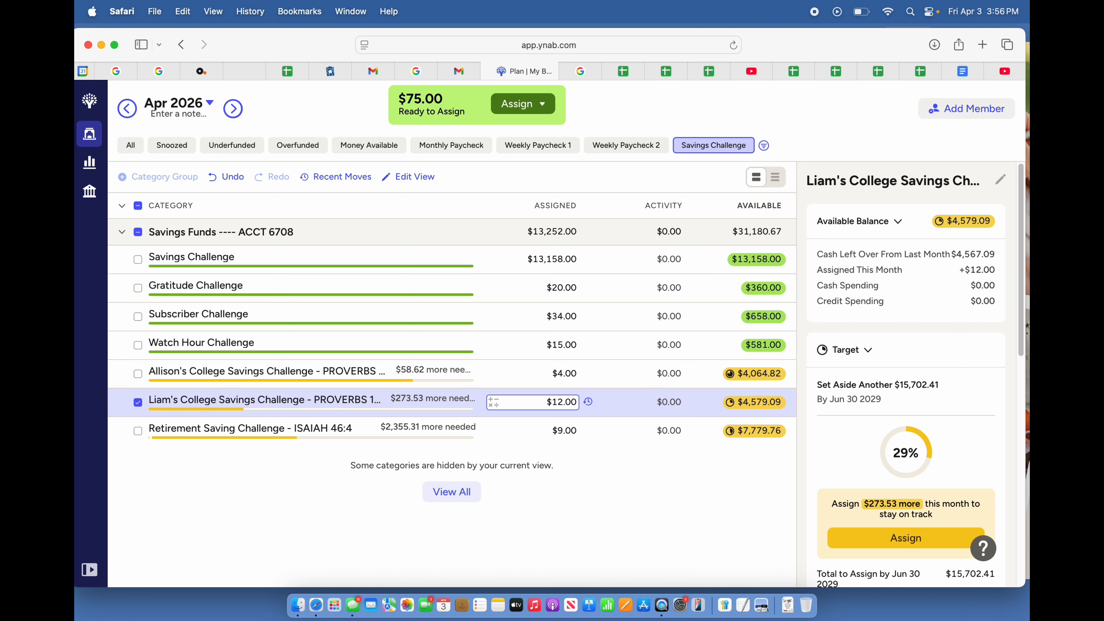
{"action": "key", "text": "Return"}
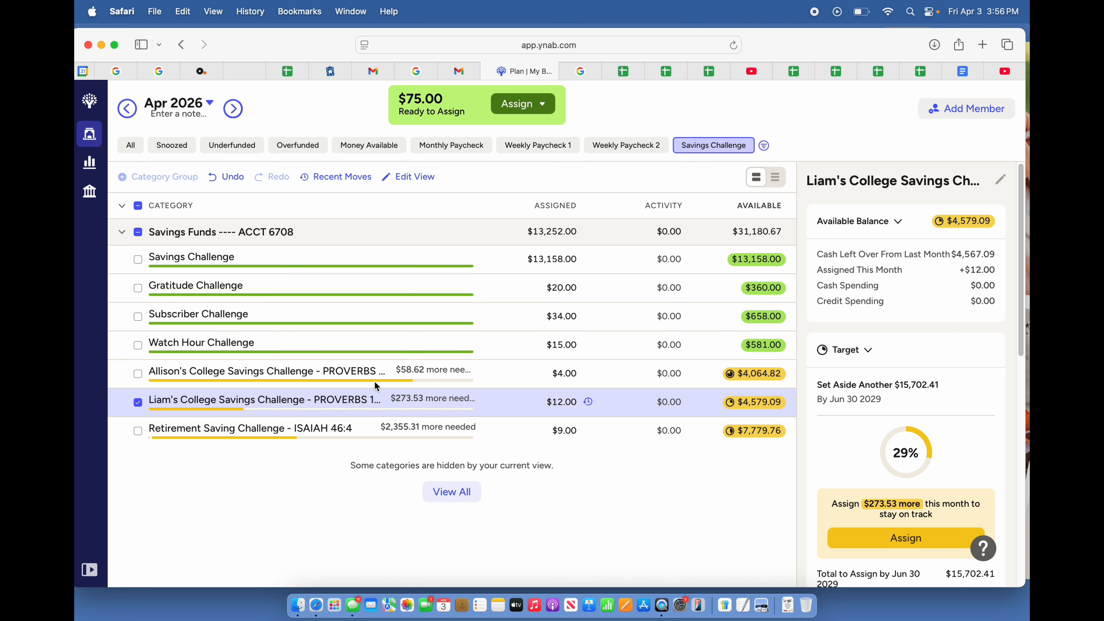
- Review the first college savings challenge's full name, target progress, remaining amount and notes
{"action": "left_click", "coordinate": [328, 374]}
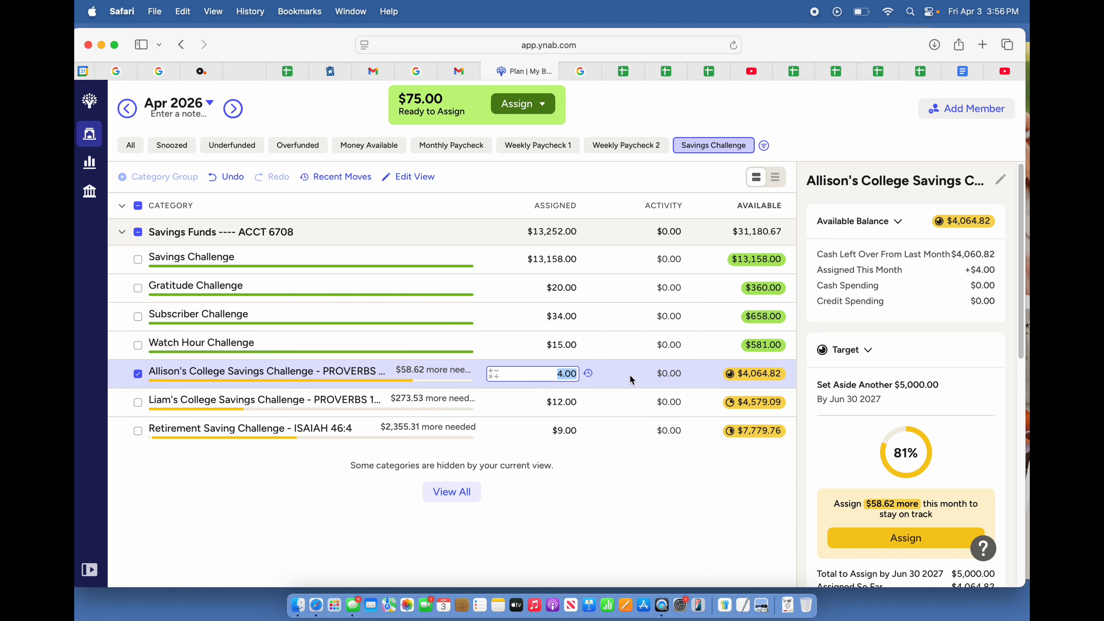
{"action": "mouse_move", "coordinate": [766, 384]}
{"action": "scroll", "coordinate": [919, 386], "scroll_direction": "down", "scroll_amount": 1}
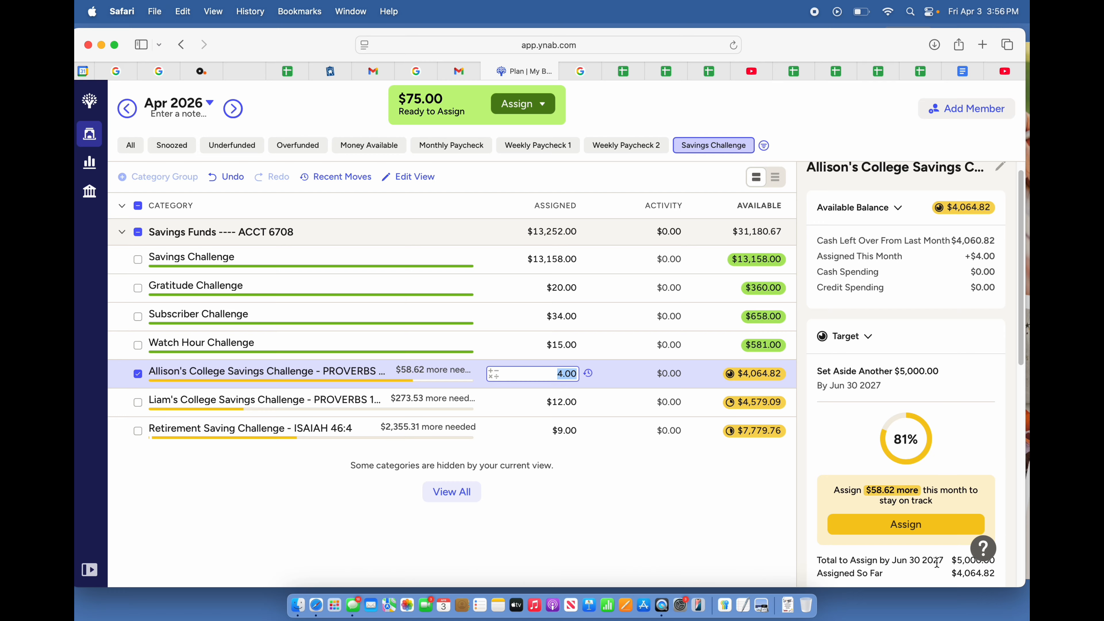
{"action": "scroll", "coordinate": [937, 563], "scroll_direction": "down", "scroll_amount": 1}
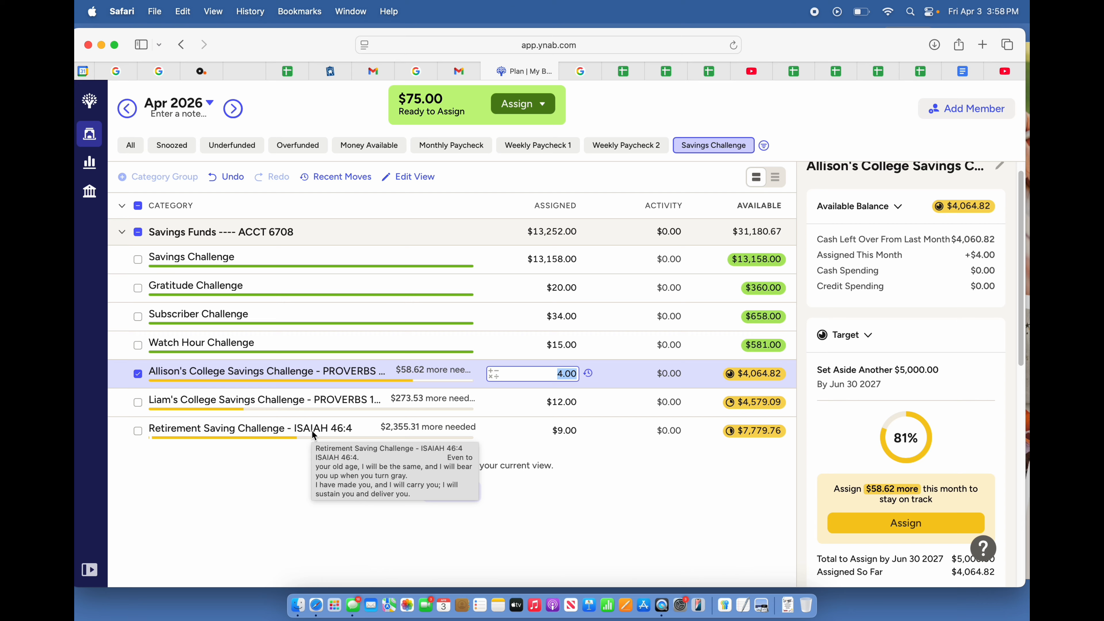
{"action": "left_click", "coordinate": [358, 376]}
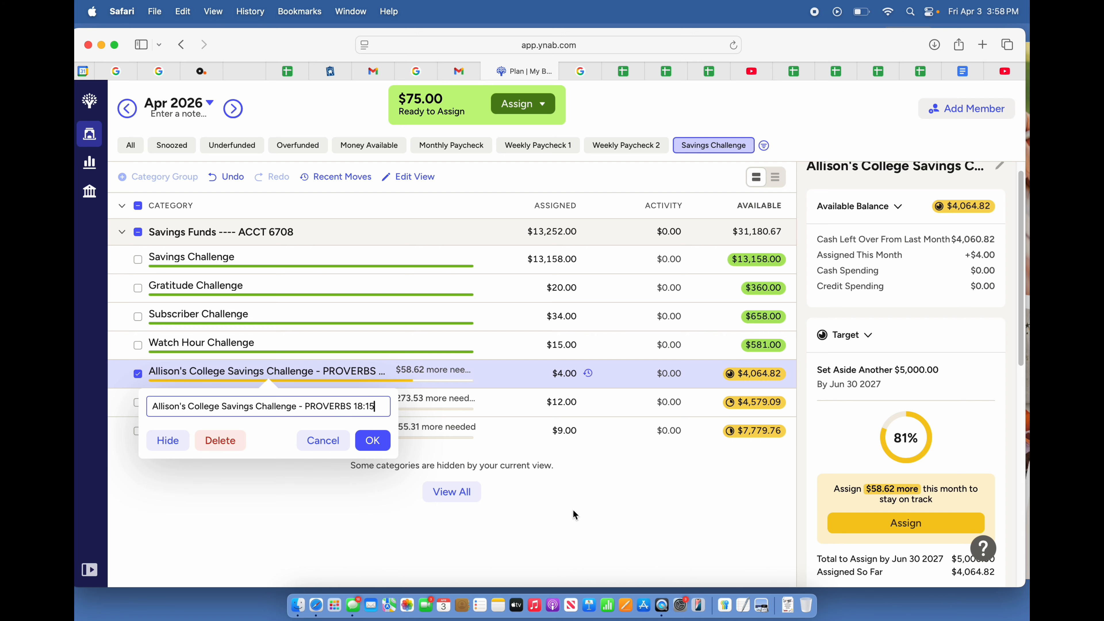
{"action": "left_click", "coordinate": [374, 443]}
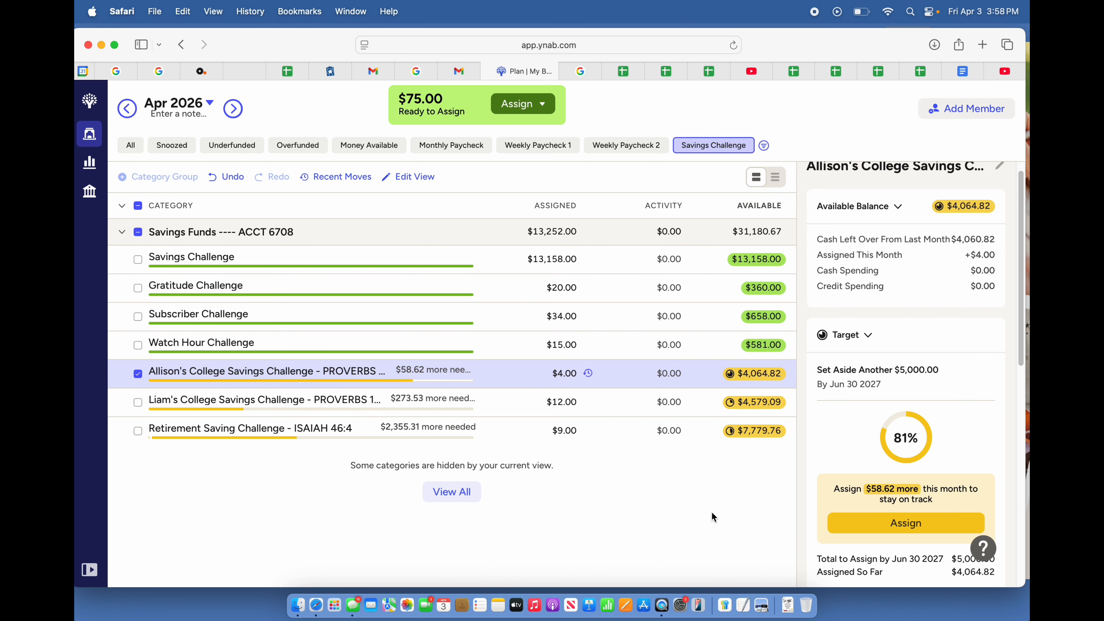
{"action": "scroll", "coordinate": [885, 558], "scroll_direction": "down", "scroll_amount": 5}
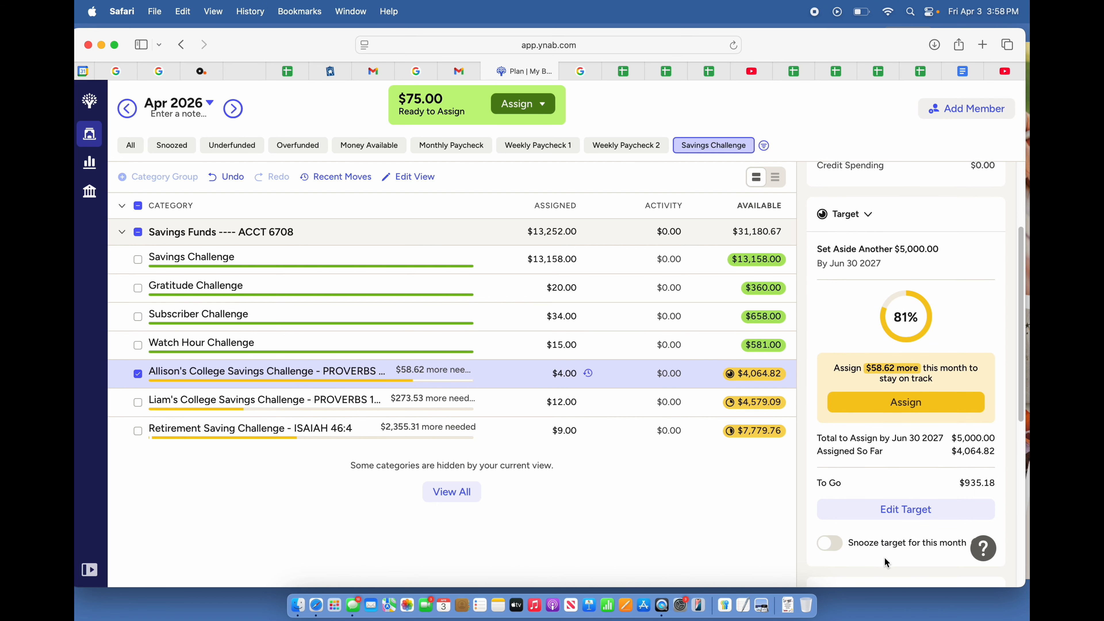
{"action": "scroll", "coordinate": [886, 561], "scroll_direction": "down", "scroll_amount": 6}
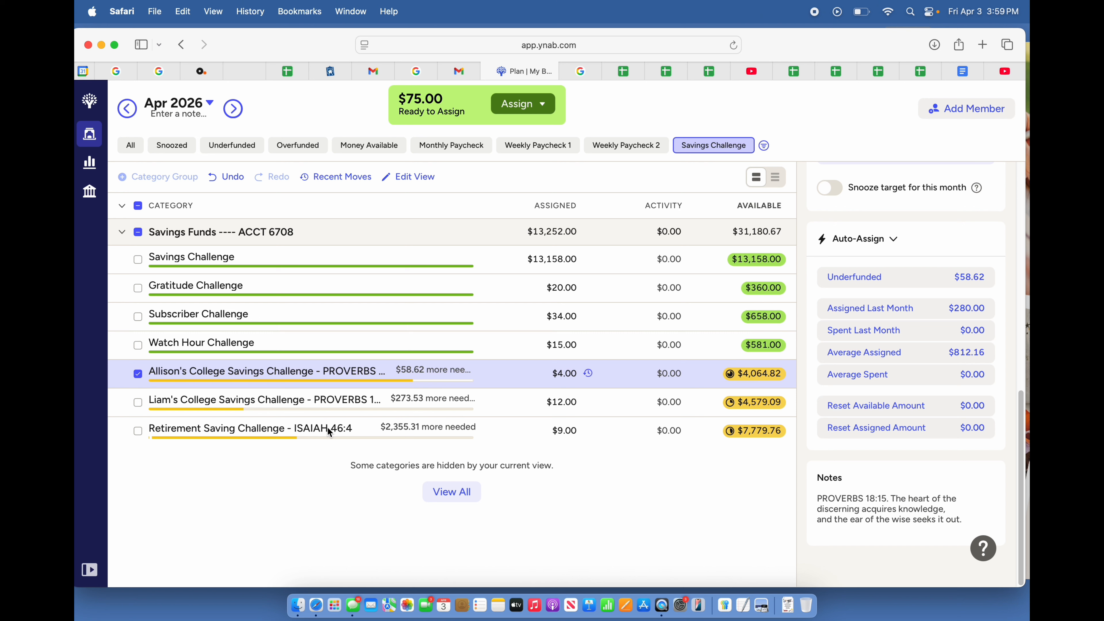
- Review the target progress and remaining amounts of the second college savings challenge and the Retirement Saving Challenge
{"action": "left_click", "coordinate": [331, 403]}
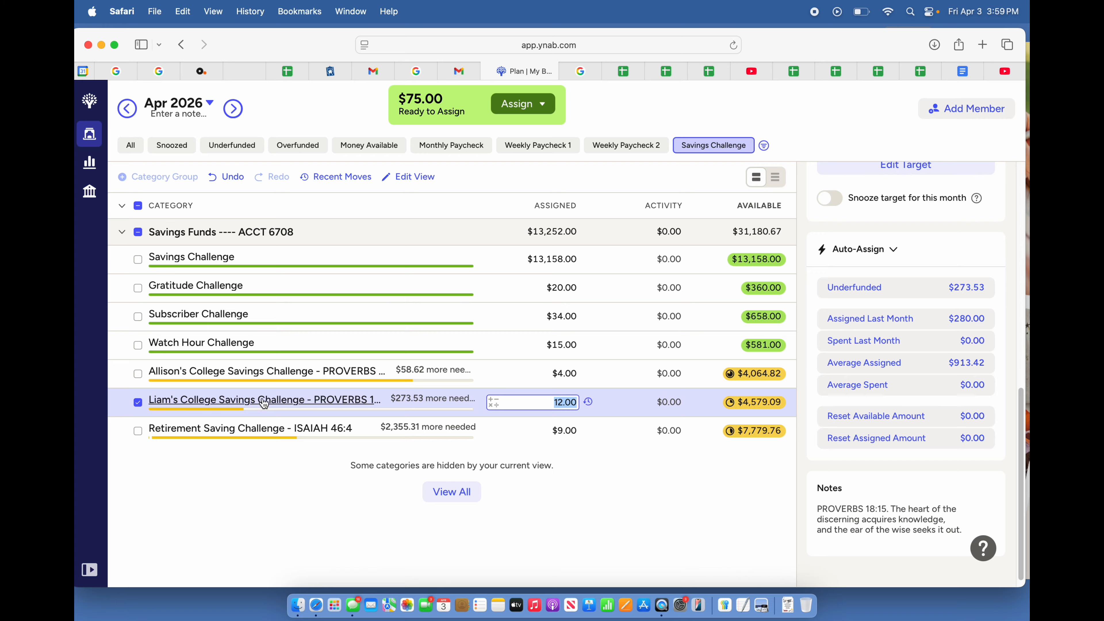
{"action": "scroll", "coordinate": [922, 460], "scroll_direction": "up", "scroll_amount": 5}
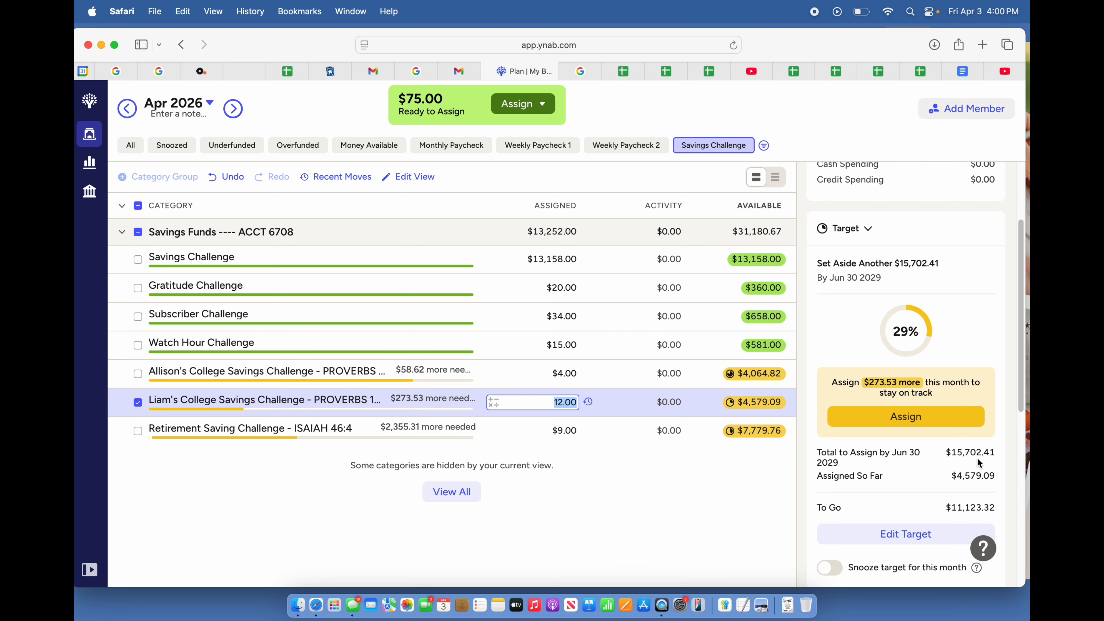
{"action": "scroll", "coordinate": [977, 459], "scroll_direction": "down", "scroll_amount": 3}
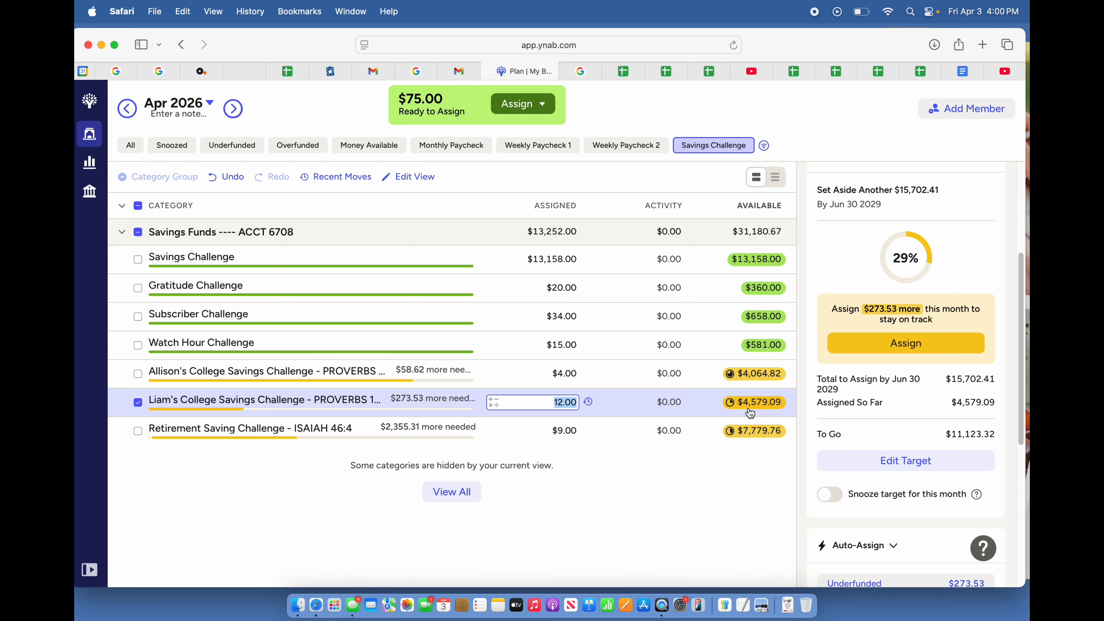
{"action": "mouse_move", "coordinate": [769, 412]}
{"action": "mouse_move", "coordinate": [732, 413]}
{"action": "left_click", "coordinate": [279, 430]}
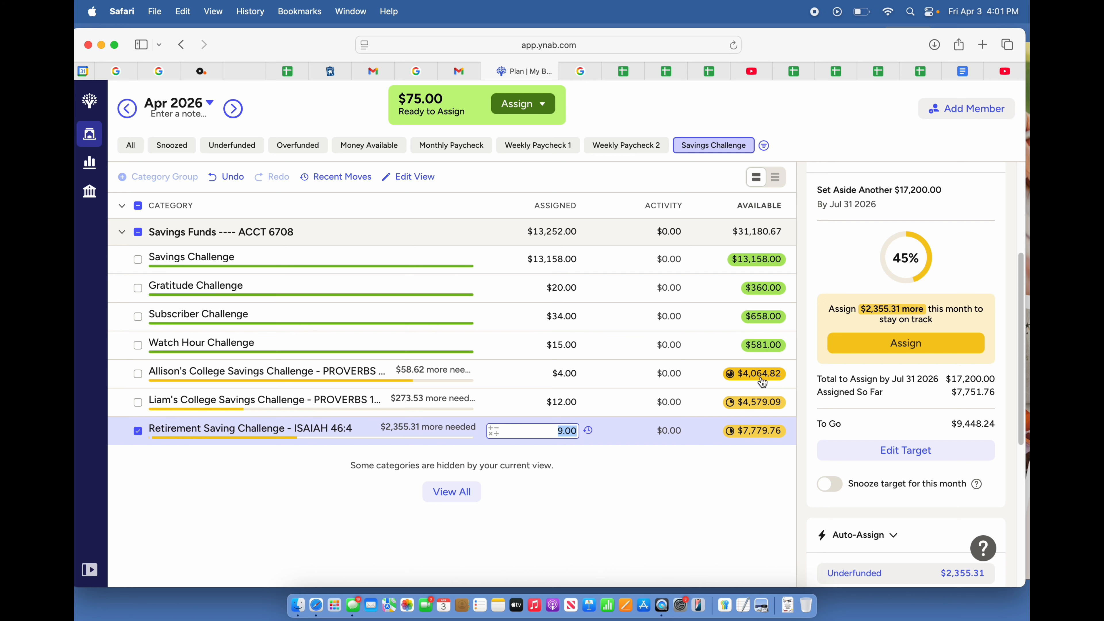
{"action": "mouse_move", "coordinate": [762, 382]}
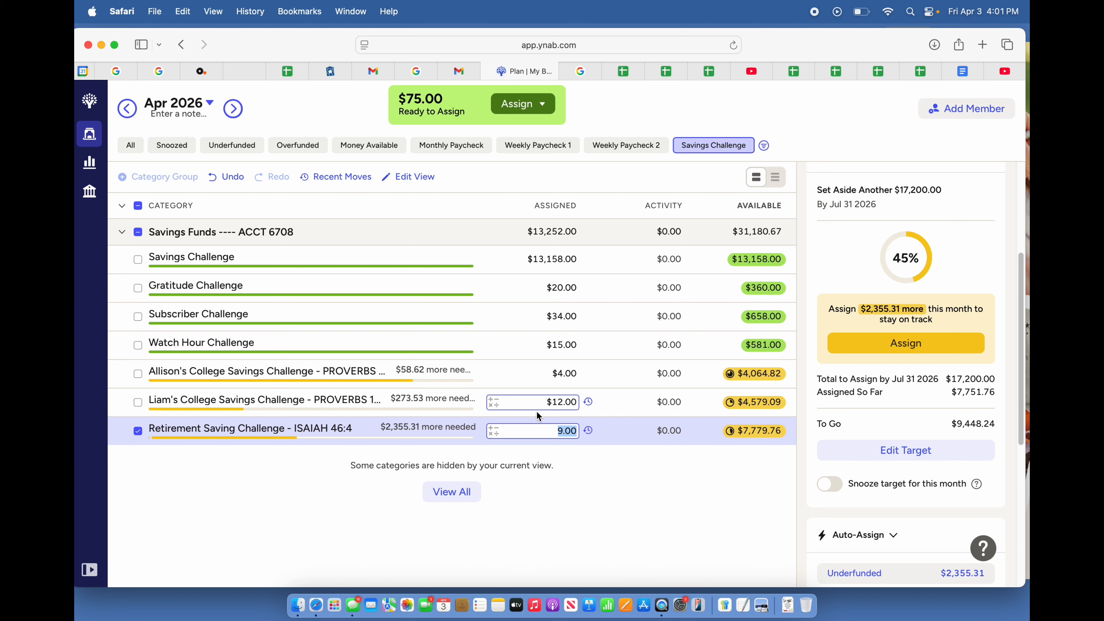
{"action": "left_click", "coordinate": [614, 473]}
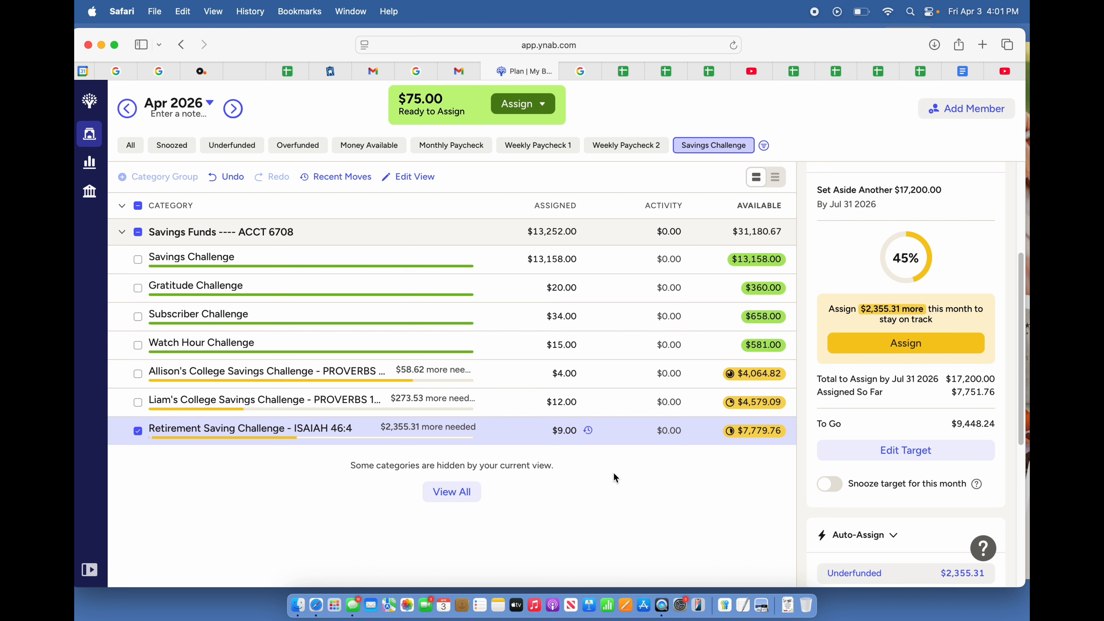